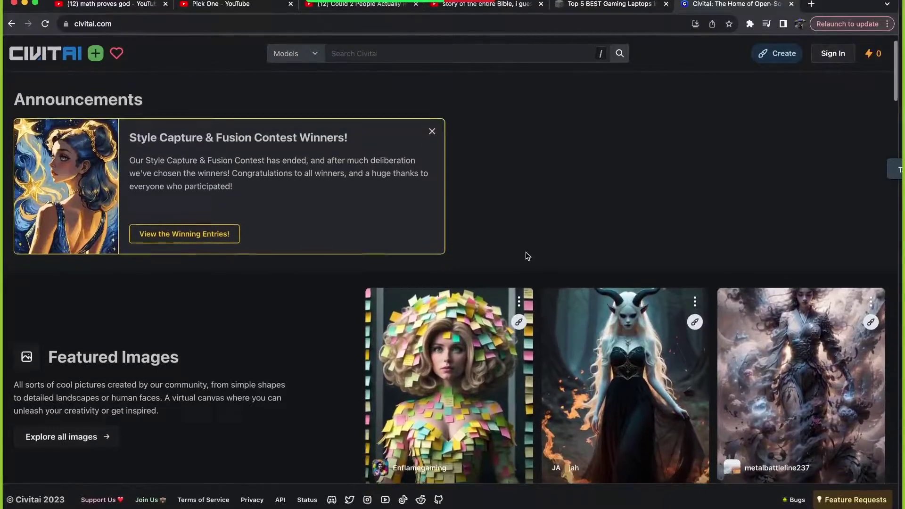
scroll(525, 256, "down", 1)
scroll(525, 256, "down", 1)
scroll(526, 257, "down", 1)
scroll(525, 256, "down", 1)
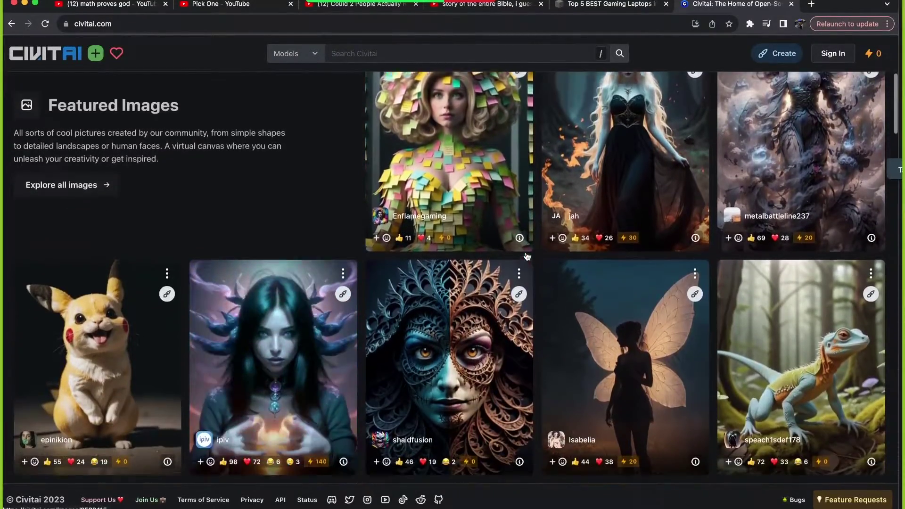
scroll(525, 256, "down", 1)
scroll(526, 256, "down", 1)
scroll(526, 257, "down", 1)
scroll(525, 257, "down", 1)
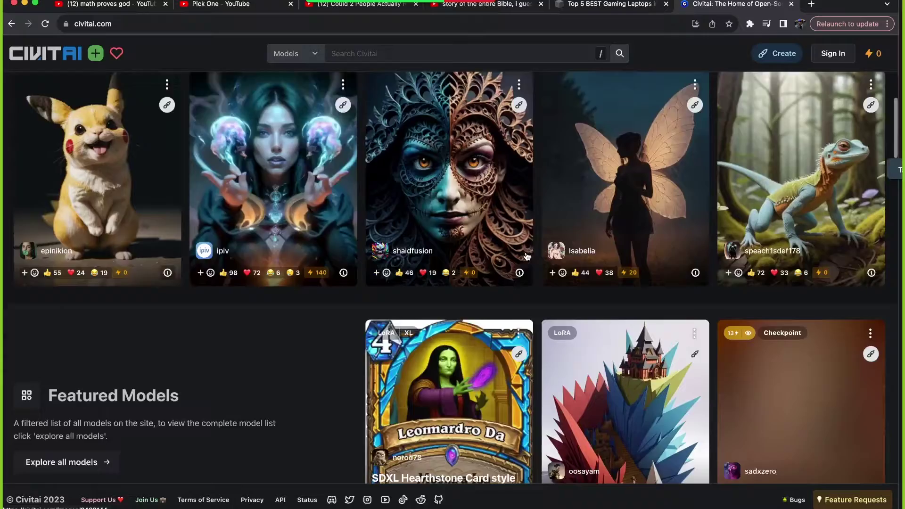
scroll(527, 256, "down", 1)
scroll(526, 256, "down", 1)
scroll(527, 256, "down", 1)
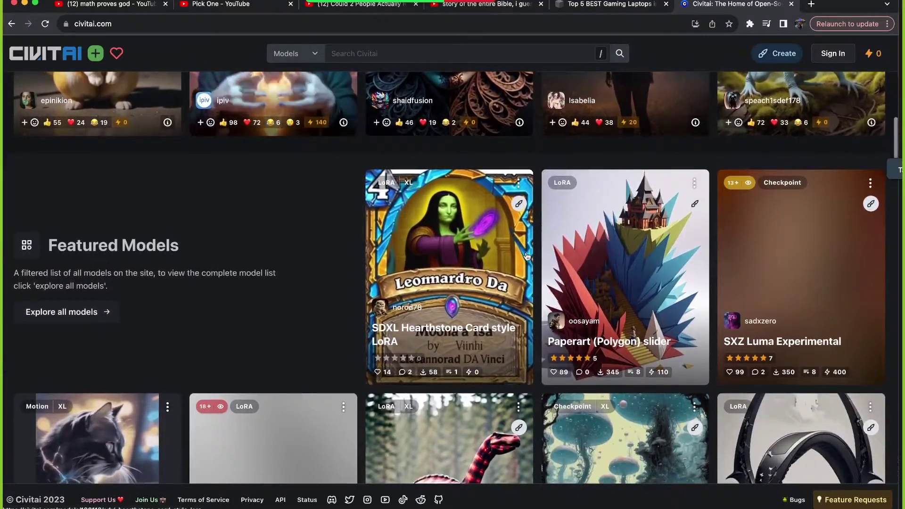
scroll(526, 256, "down", 1)
scroll(527, 256, "down", 2)
scroll(527, 256, "down", 1)
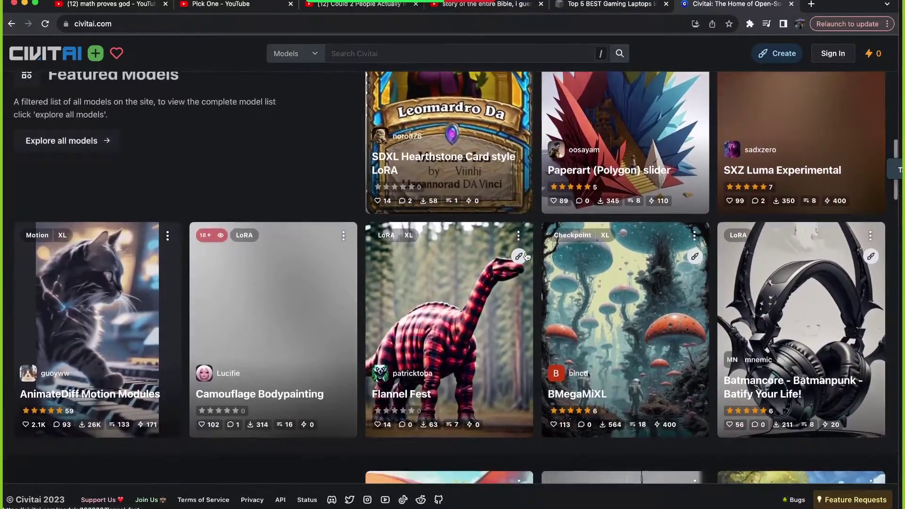
scroll(527, 256, "down", 1)
scroll(526, 256, "down", 1)
scroll(526, 256, "down", 1)
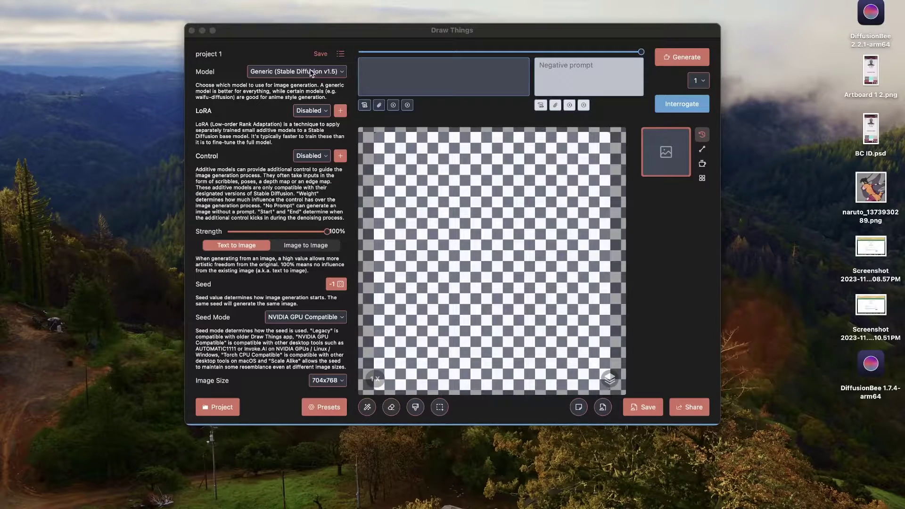
Step: Open the Model dropdown to browse Draw Things' available models
left_click(338, 73)
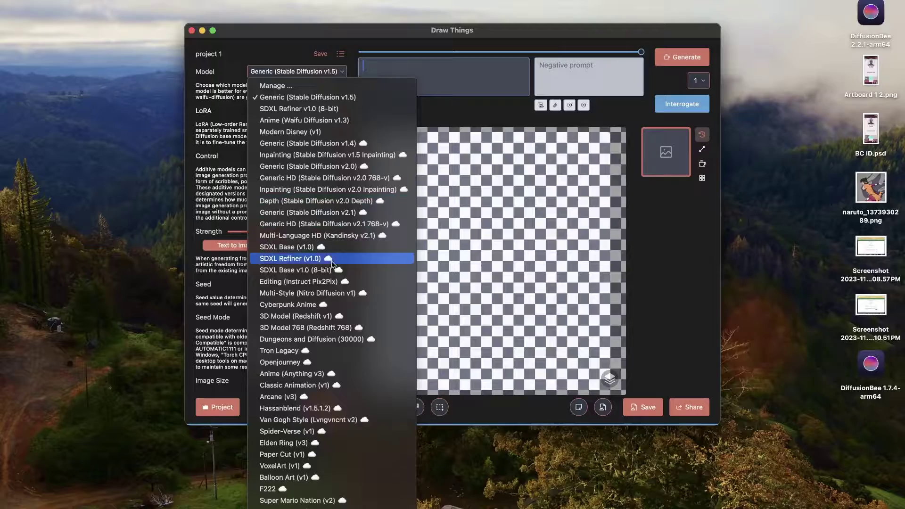
scroll(330, 347, "down", 3)
scroll(329, 346, "down", 1)
scroll(330, 347, "down", 4)
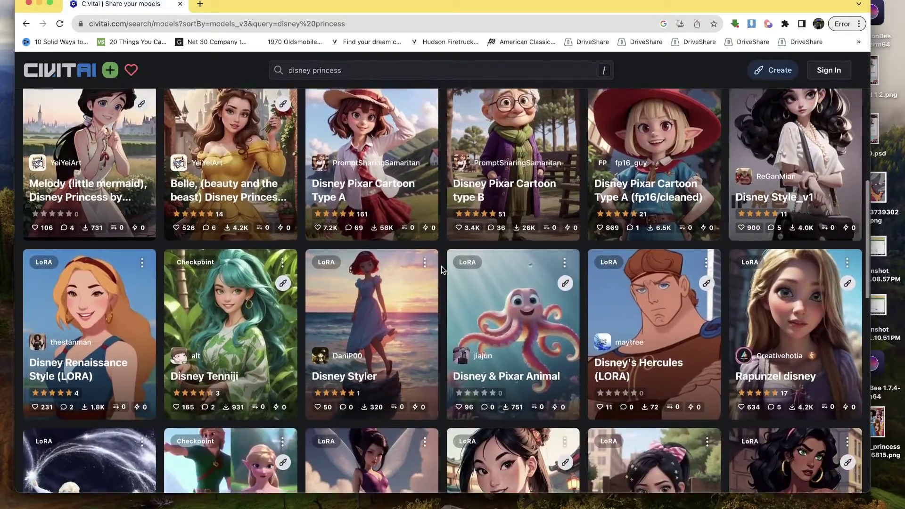
scroll(441, 266, "down", 2)
scroll(441, 266, "down", 1)
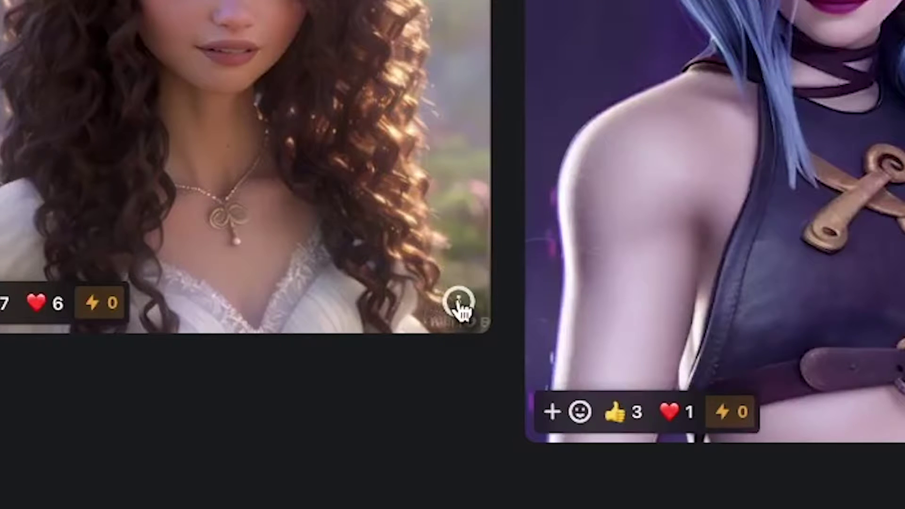
Step: Show the curly-haired brunette image's info and copy its generation data
left_click(459, 304)
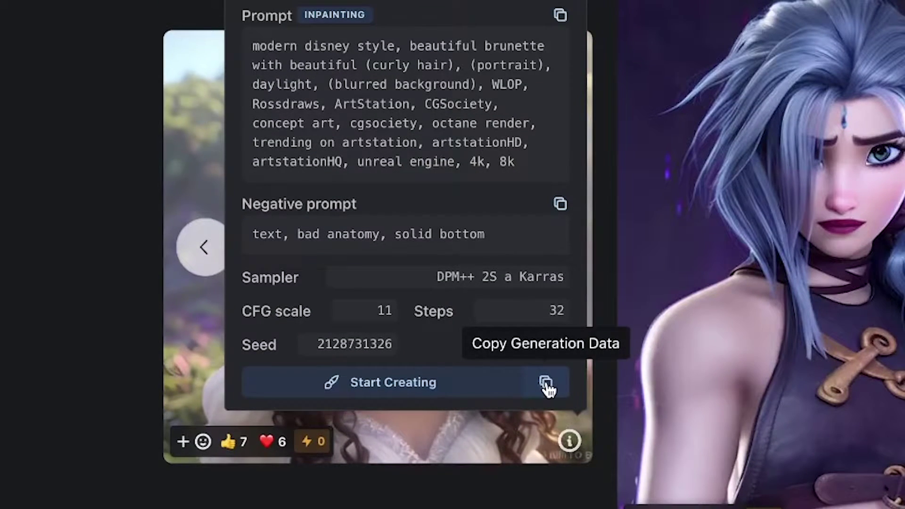
left_click(548, 388)
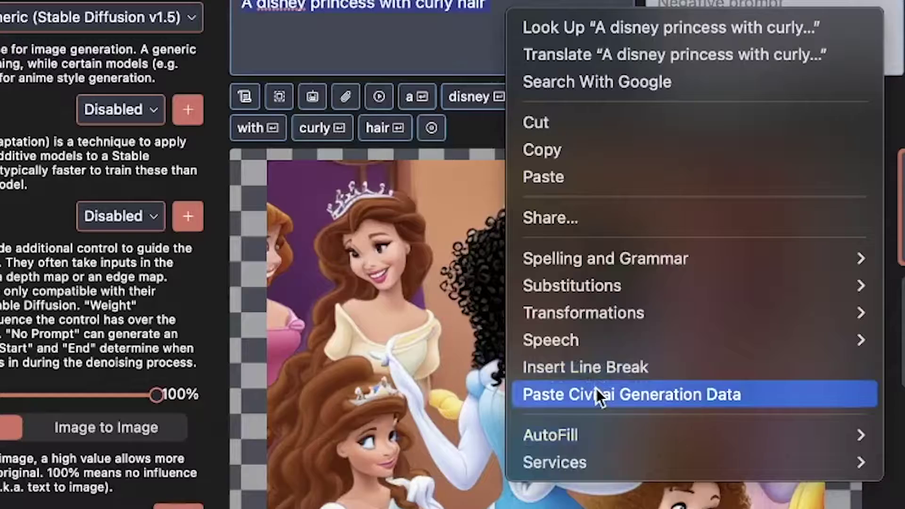
Step: Paste the Civitai generation data into the prompt field and generate
left_click(590, 392)
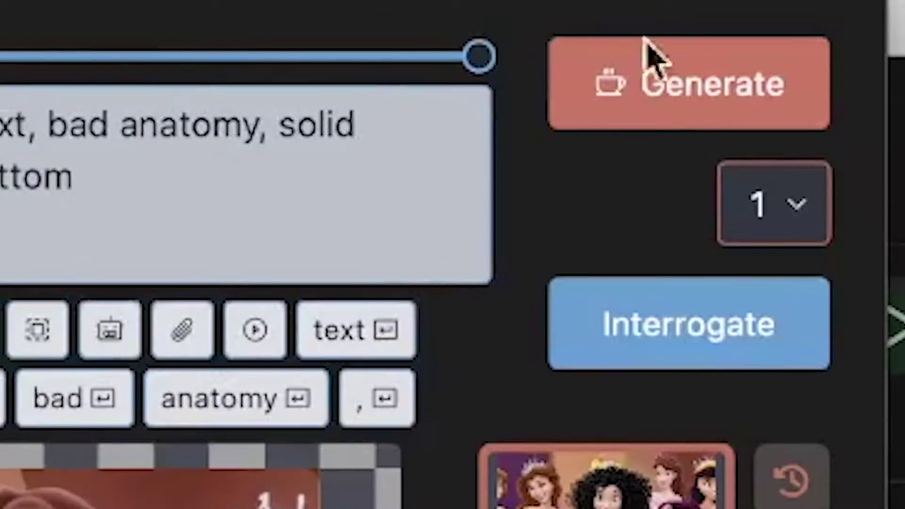
left_click(727, 92)
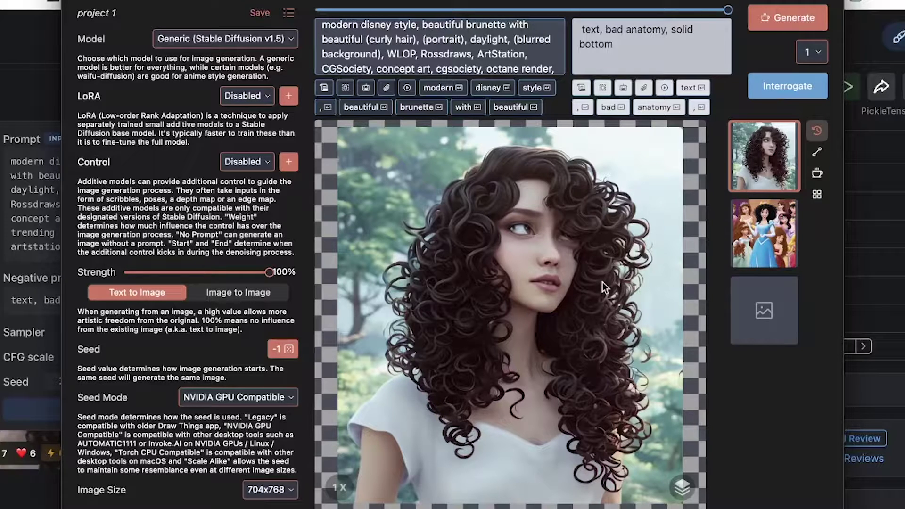
Step: Select the Modern Disney (v1) model and generate a cartoon curly-haired portrait
left_click(271, 38)
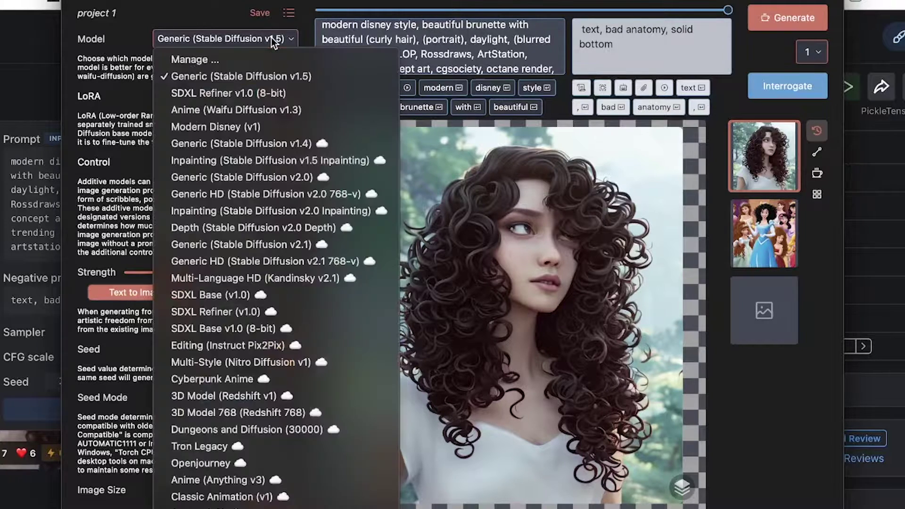
left_click(248, 127)
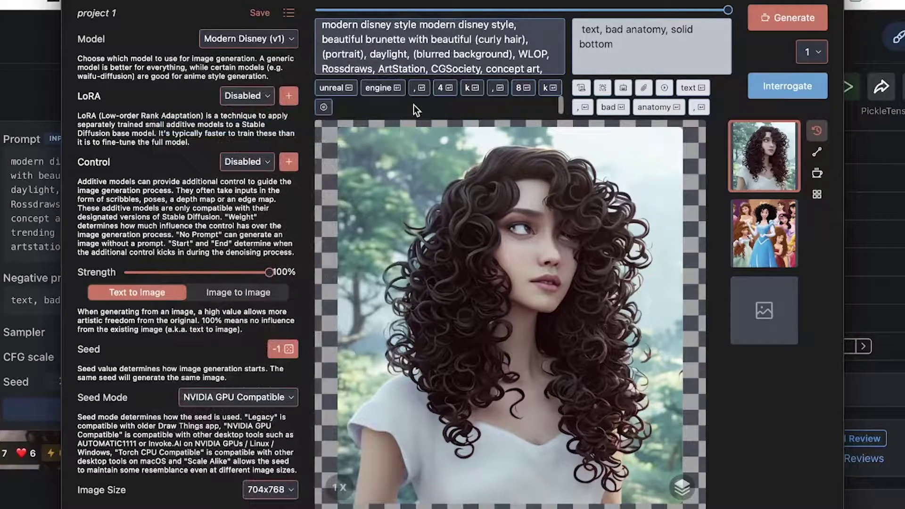
scroll(428, 61, "down", 2)
scroll(428, 61, "up", 2)
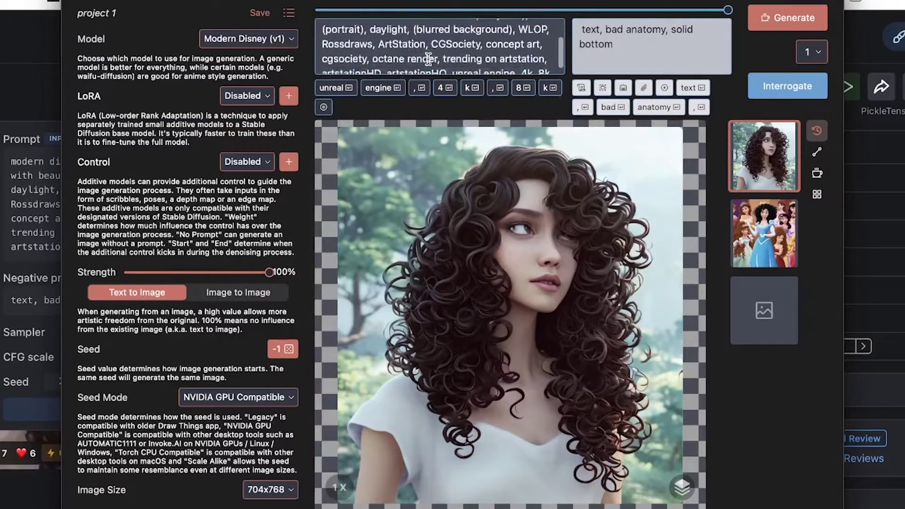
left_click(782, 18)
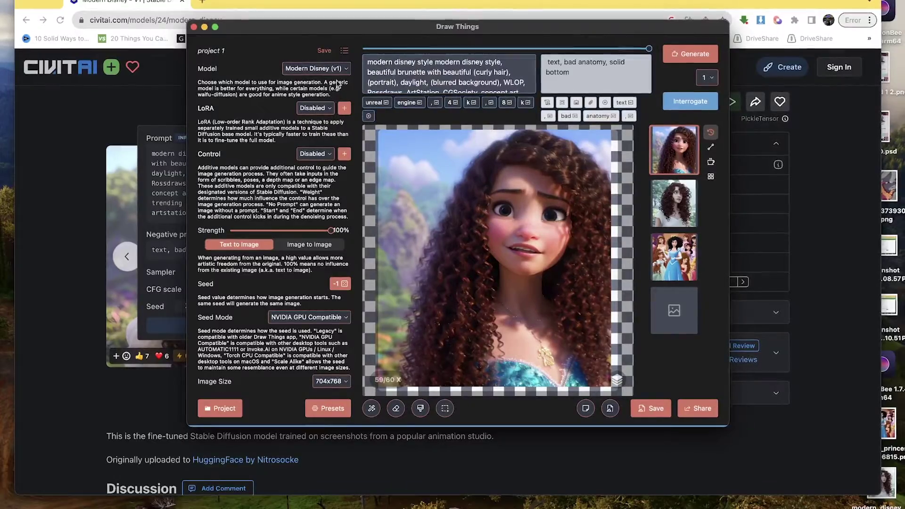
left_click(316, 68)
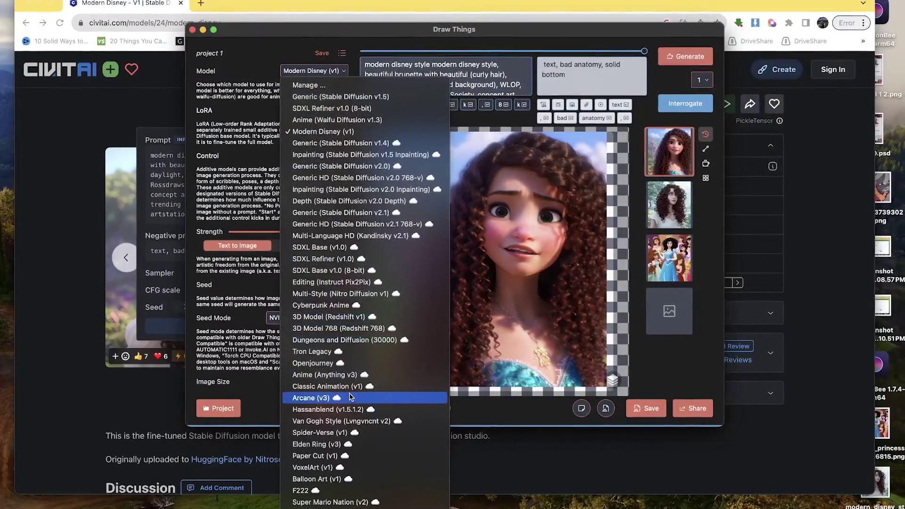
Step: Download and select Spider-Verse (v1), clear the canvas, and generate a new image
left_click(342, 434)
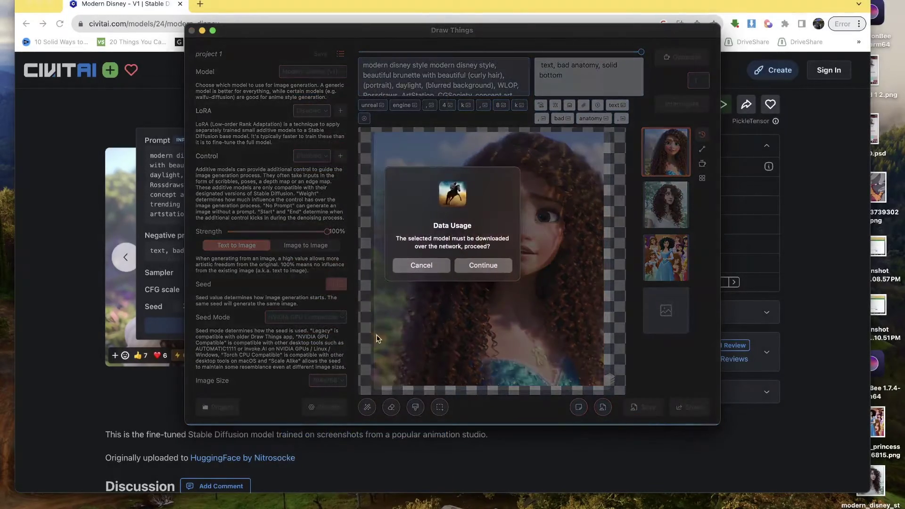
left_click(478, 265)
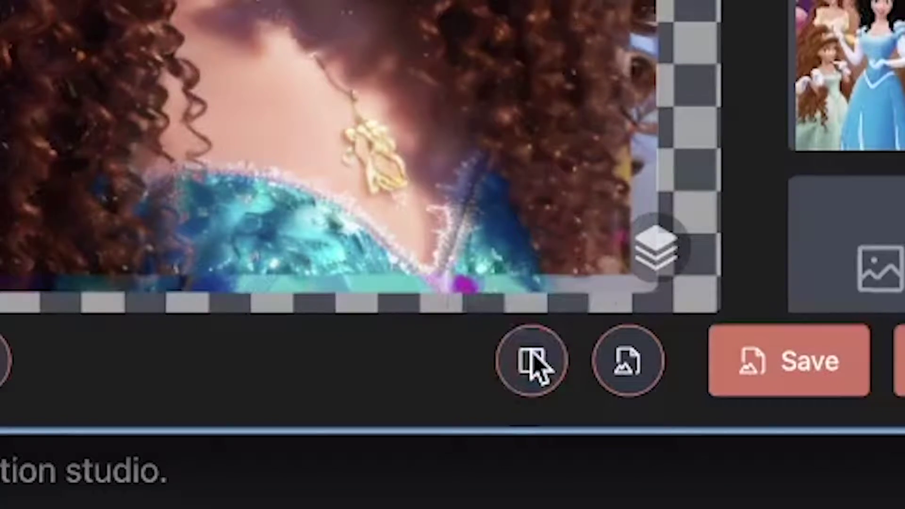
left_click(529, 356)
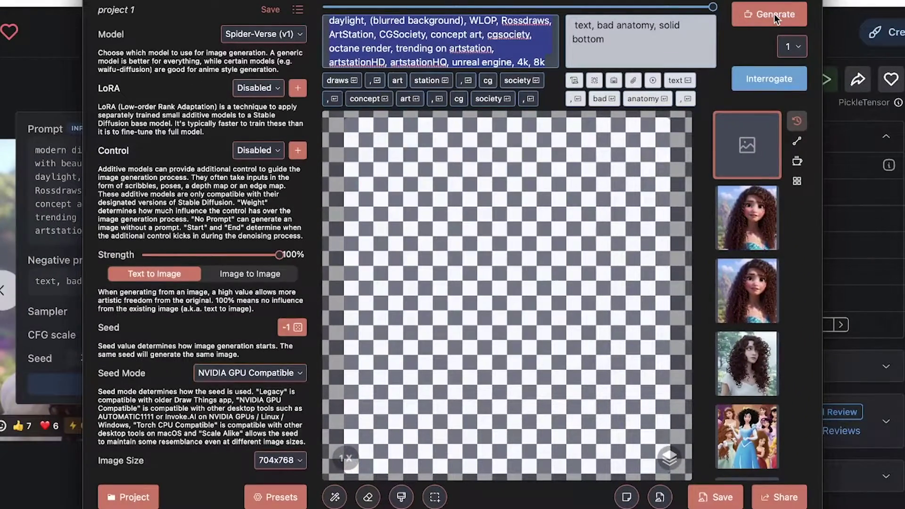
left_click(774, 13)
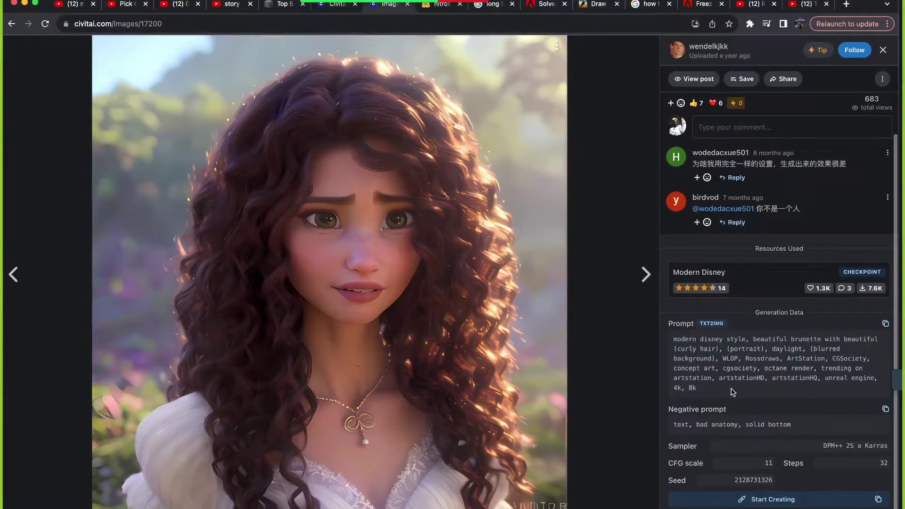
Step: Paste the Civitai prompt and negative prompt into Diffusers' Positive and Negative fields
left_click_drag(734, 388, 663, 340)
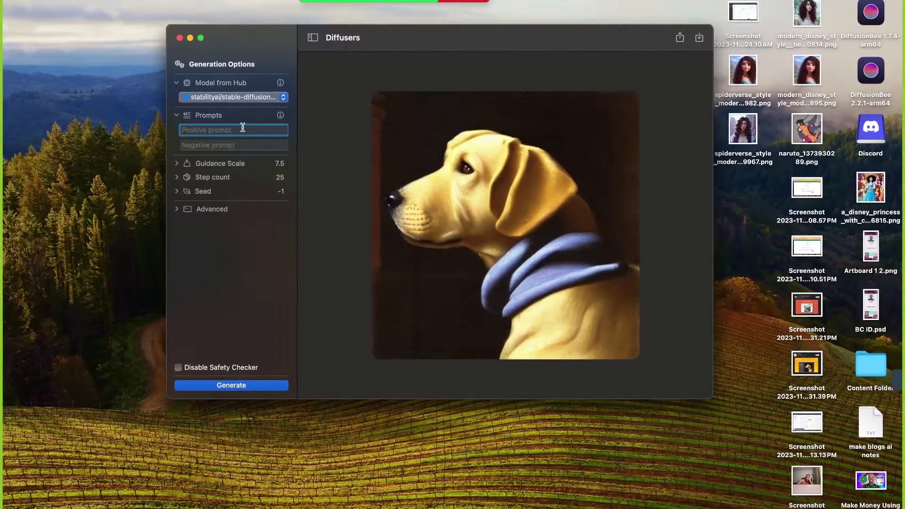
key("super+v")
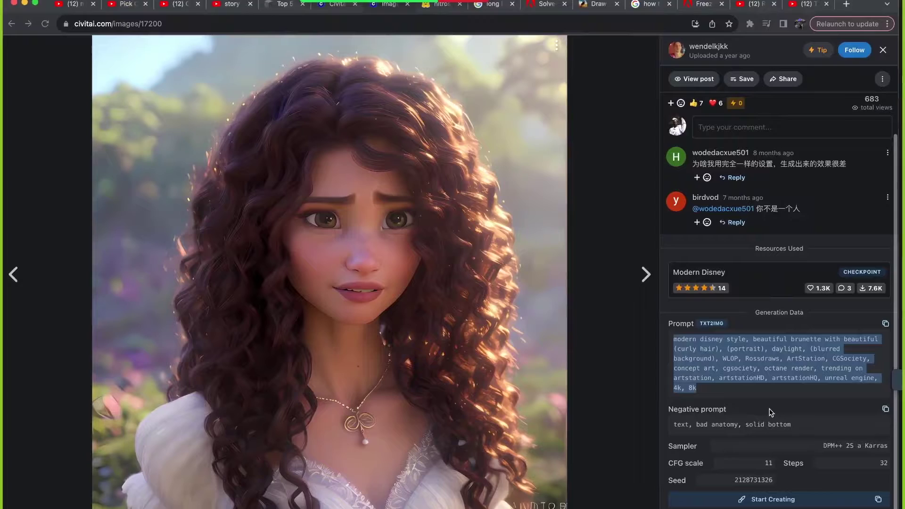
left_click(789, 422)
left_click_drag(798, 425, 666, 420)
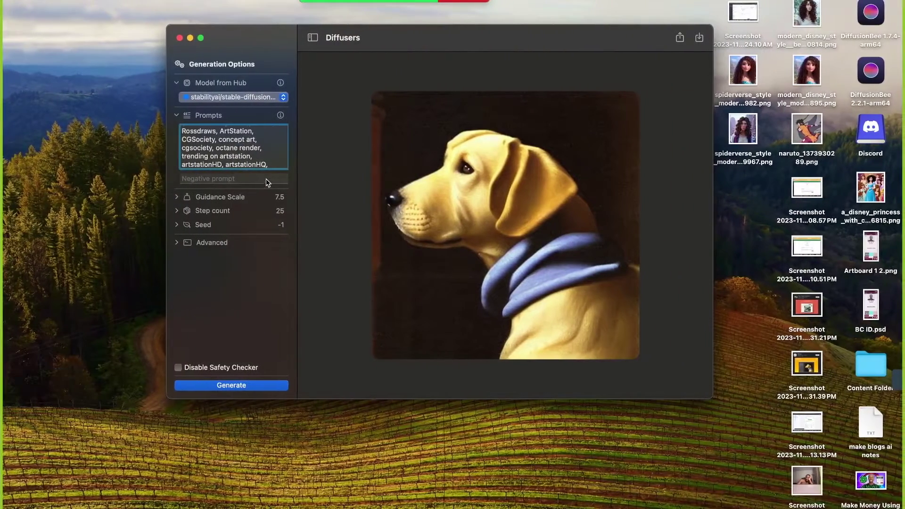
left_click(266, 179)
key("super+v")
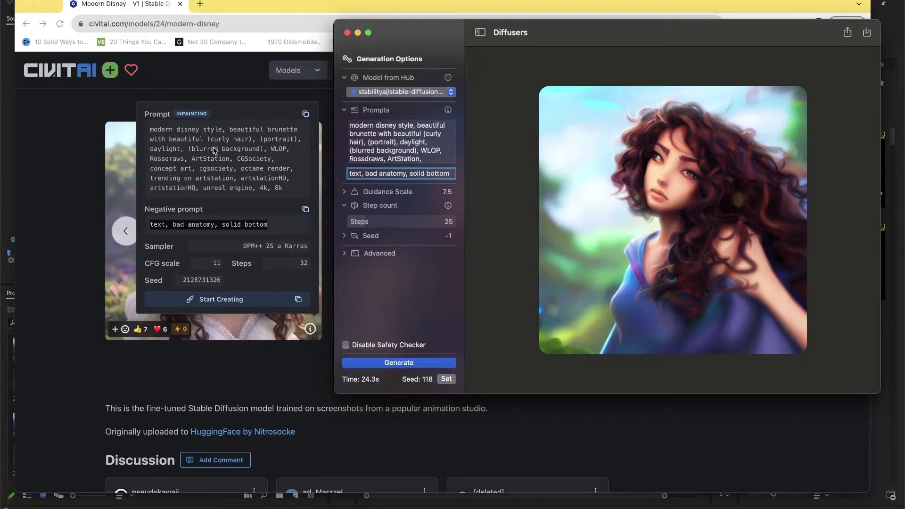
Step: Reselect the Civitai prompt text and generate another portrait with a new seed
left_click(234, 143)
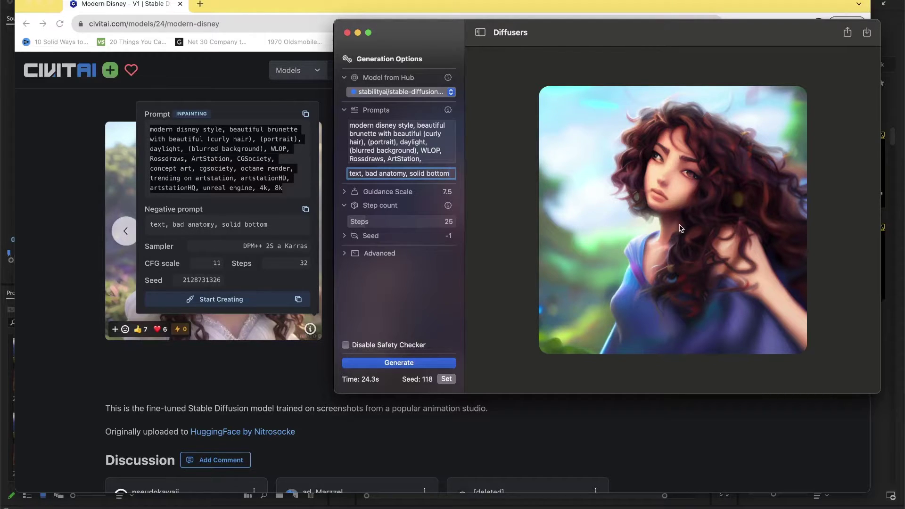
left_click(429, 365)
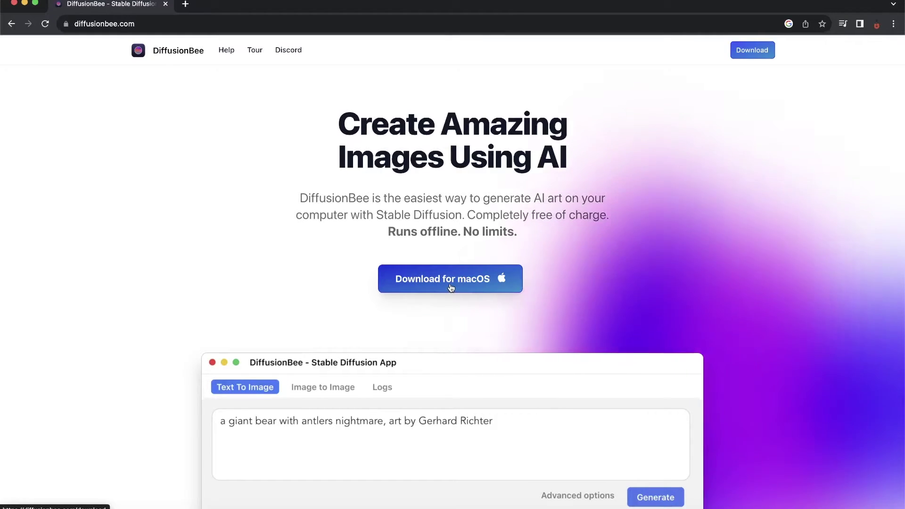
Step: Download DiffusionBee for macOS and drag it into Applications
left_click(451, 278)
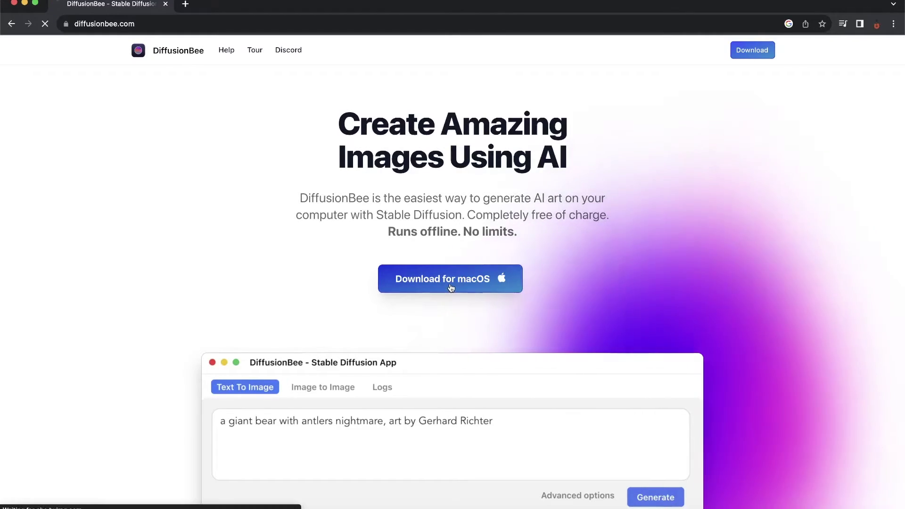
scroll(450, 287, "down", 2)
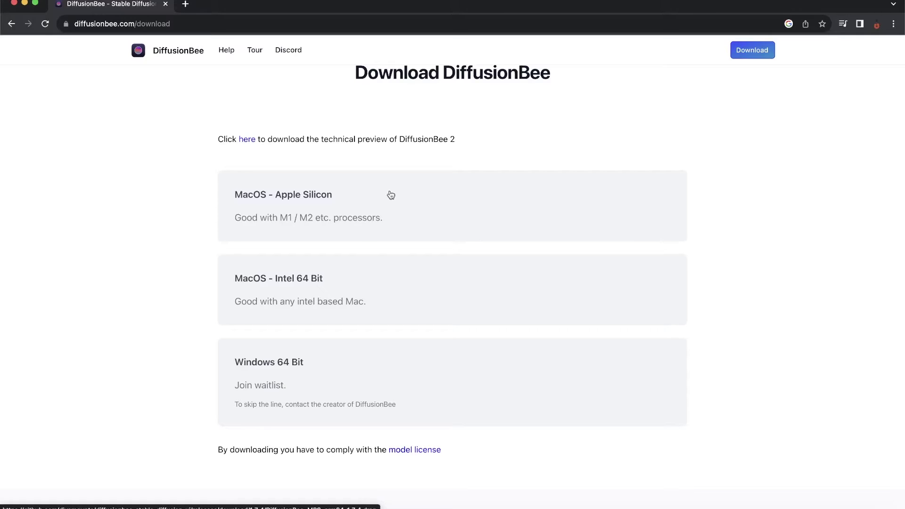
mouse_move(277, 207)
left_mouse_down()
mouse_move(288, 198)
mouse_move(424, 207)
left_mouse_up()
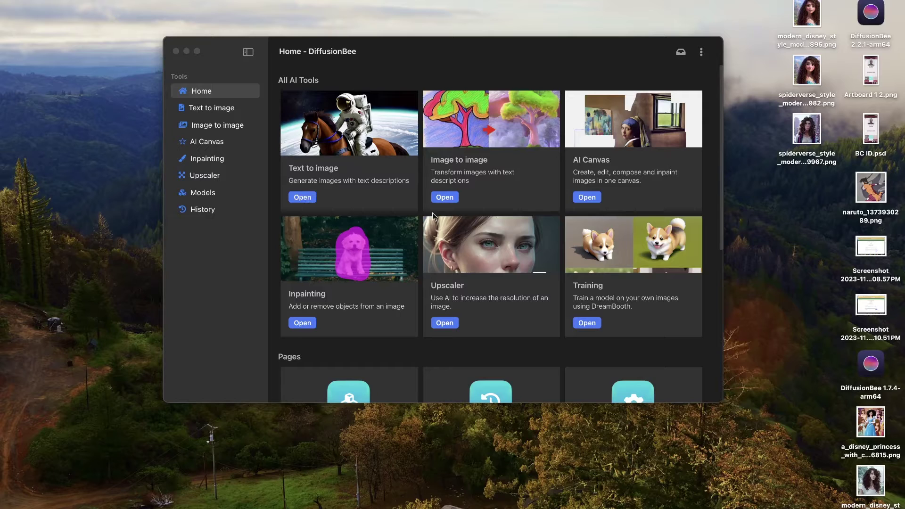
scroll(430, 234, "down", 2)
scroll(431, 234, "down", 4)
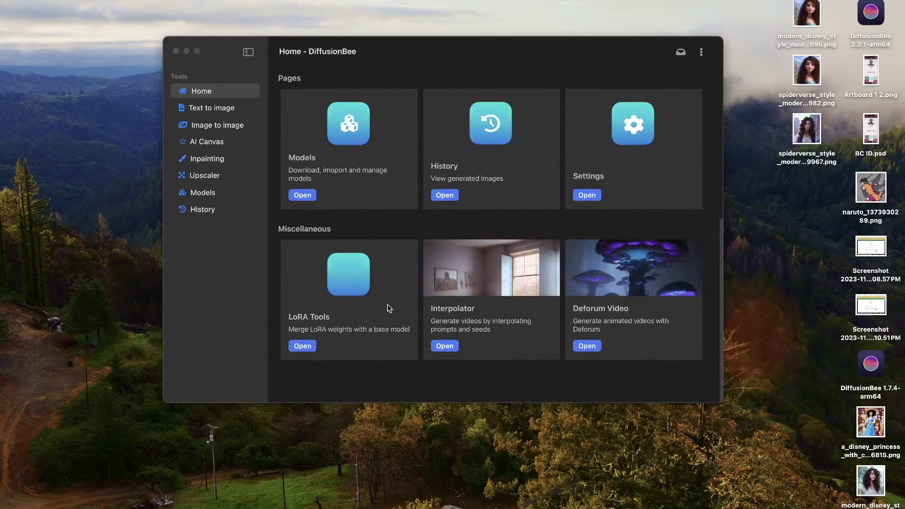
scroll(388, 307, "up", 5)
Step: Bring DiffusionBee to the front and open Text to image from Home
left_click(303, 201)
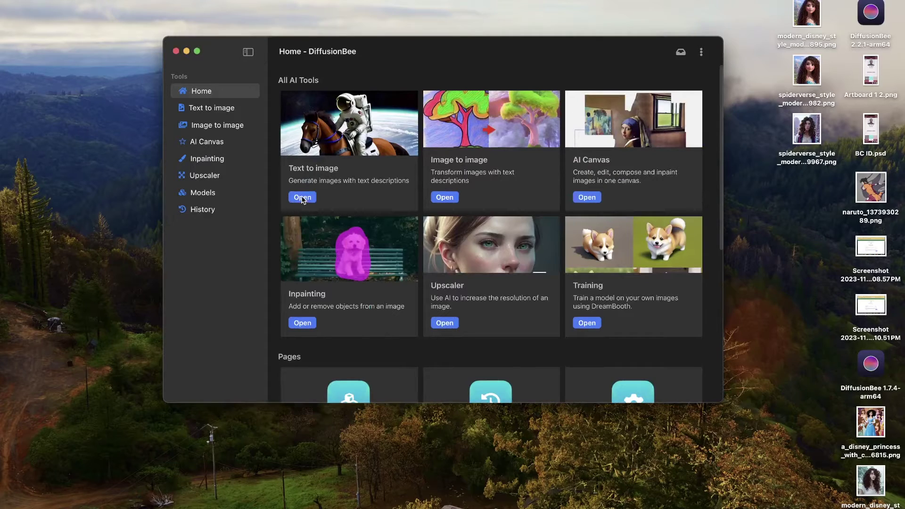
left_click(307, 199)
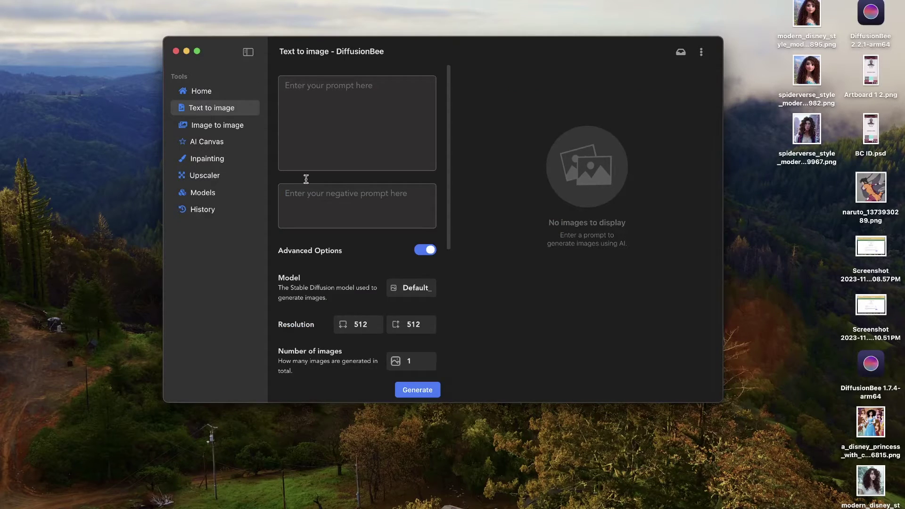
Step: Paste the copied Modern Disney prompt into DiffusionBee's prompt box
left_click(350, 86)
key("super+v")
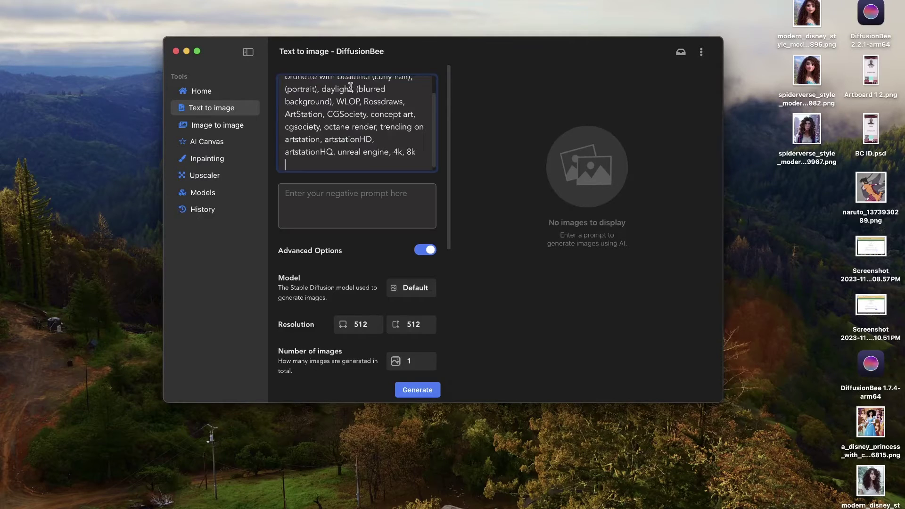
scroll(350, 87, "up", 2)
scroll(349, 85, "down", 1)
scroll(348, 86, "down", 1)
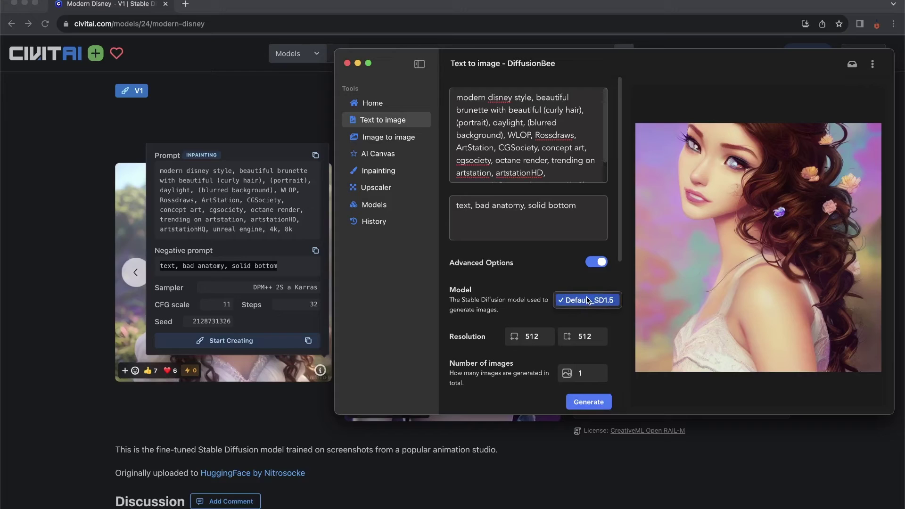
scroll(538, 359, "down", 5)
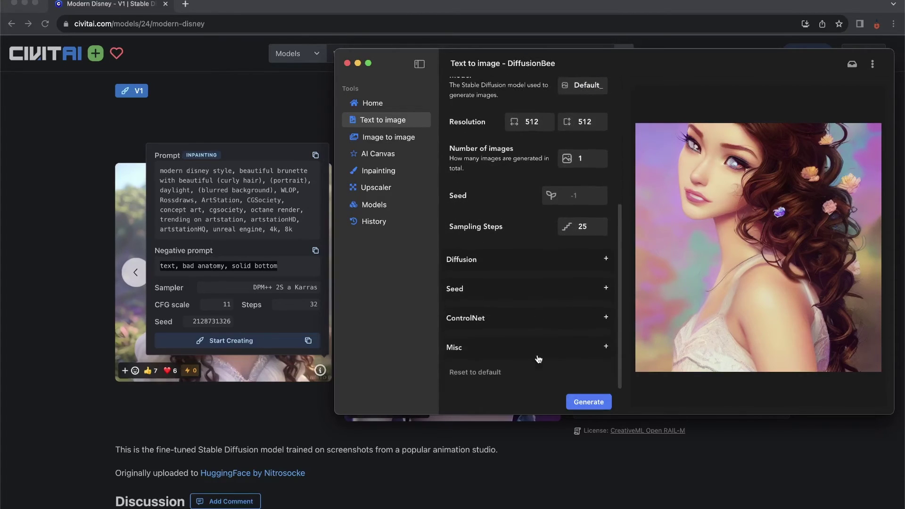
scroll(537, 359, "up", 5)
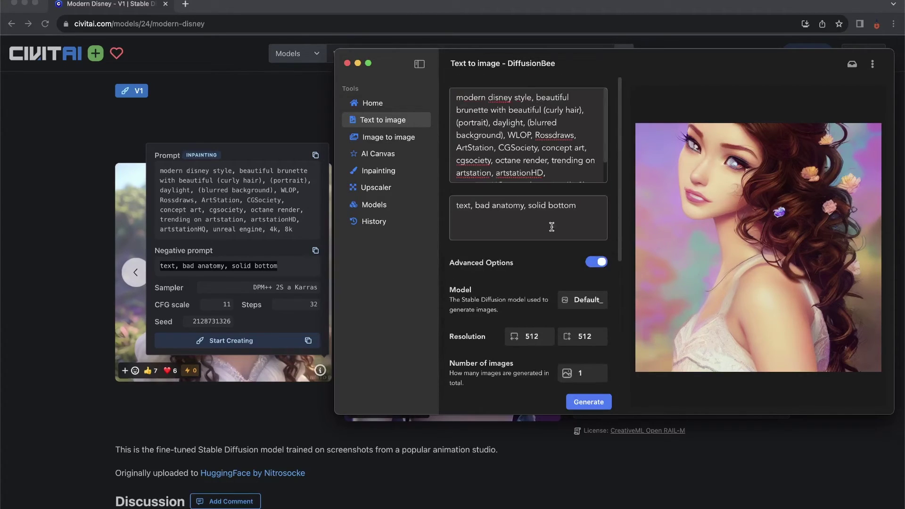
scroll(572, 167, "down", 2)
scroll(573, 164, "up", 2)
scroll(527, 315, "down", 5)
scroll(527, 315, "up", 2)
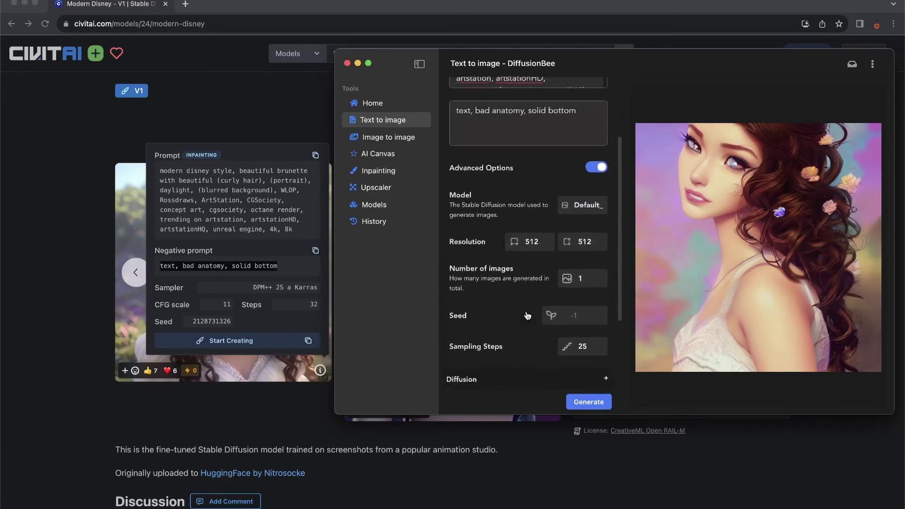
scroll(528, 315, "up", 3)
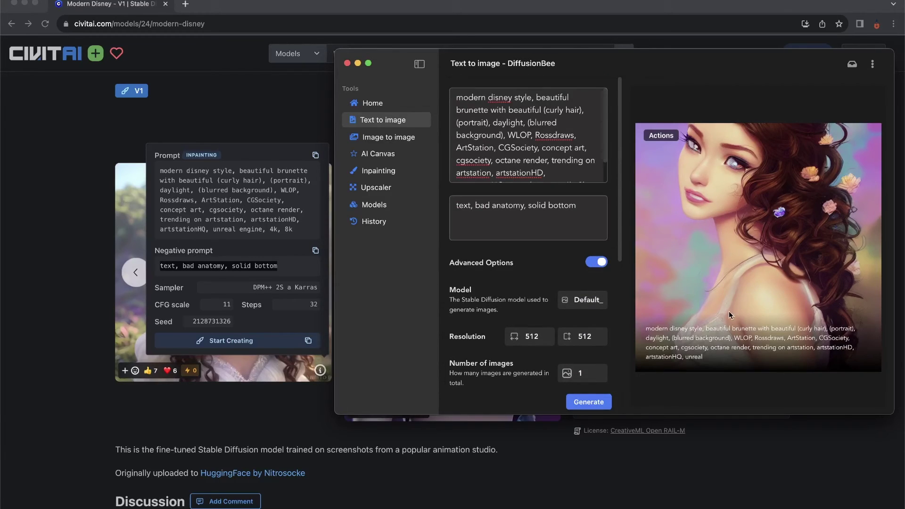